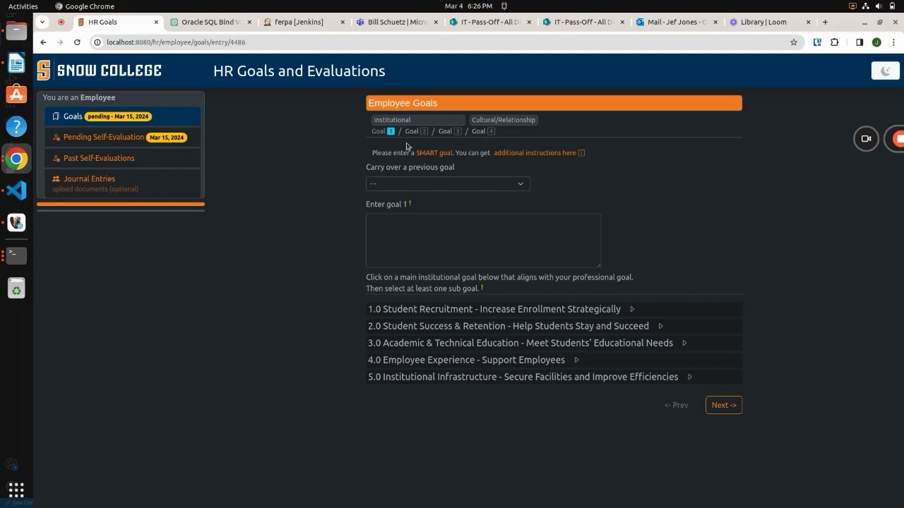
Step: Read the SMART goal instructions and carry over the previous goal "My first thing. more thing here. (Mar 5, 2024)" as goal 1, saving it
left_click(461, 154)
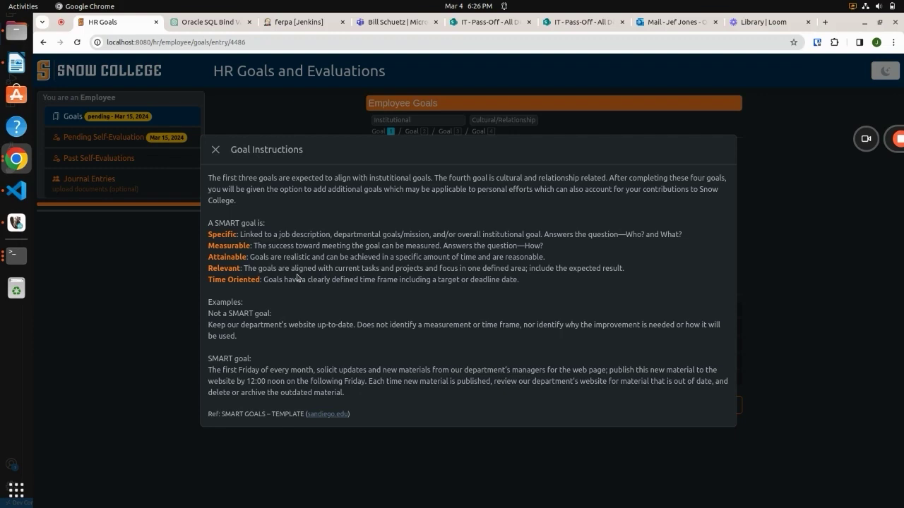
left_click(216, 151)
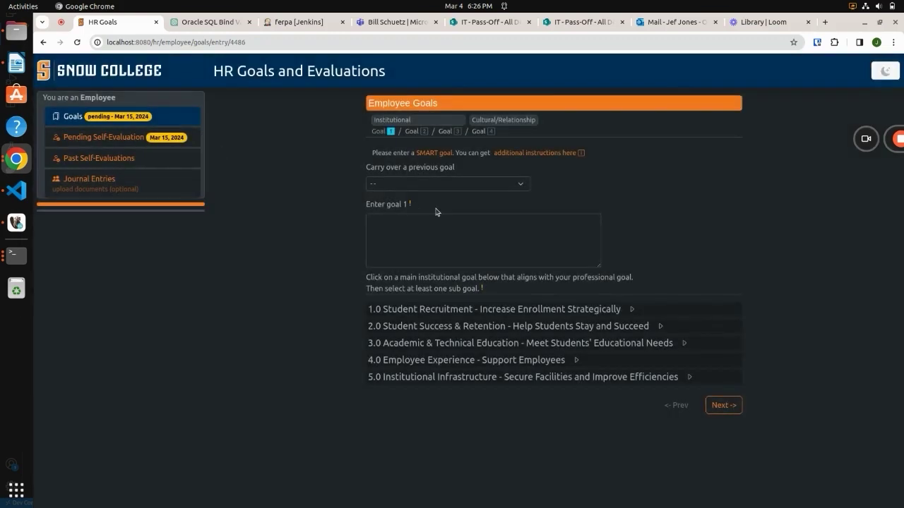
left_click(393, 185)
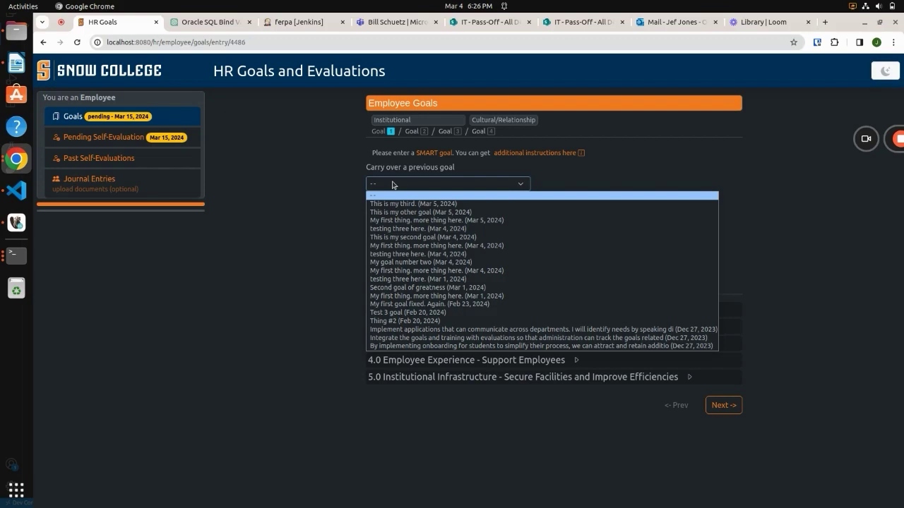
left_click(406, 221)
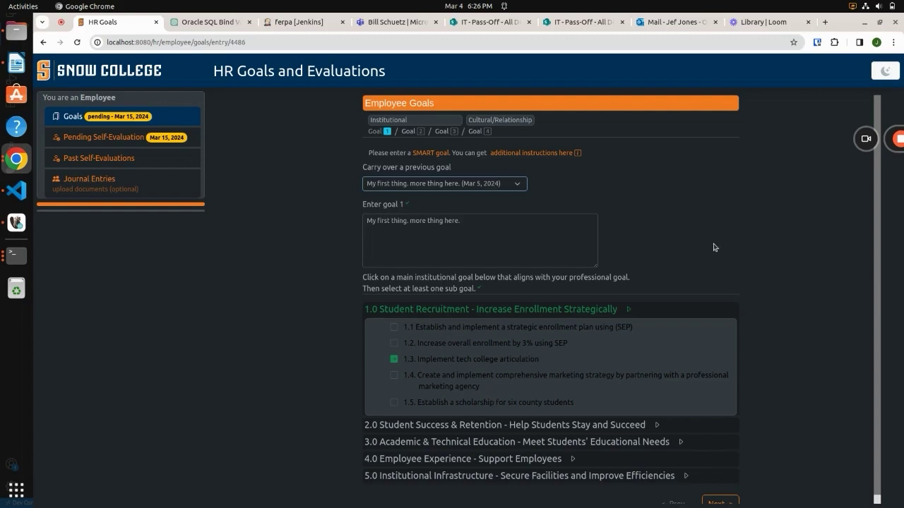
scroll(712, 247, "down", 1)
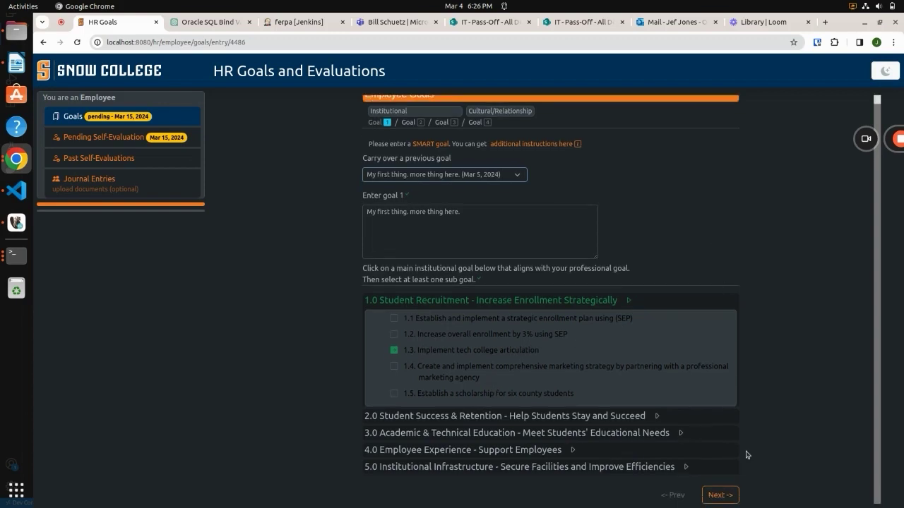
left_click(719, 495)
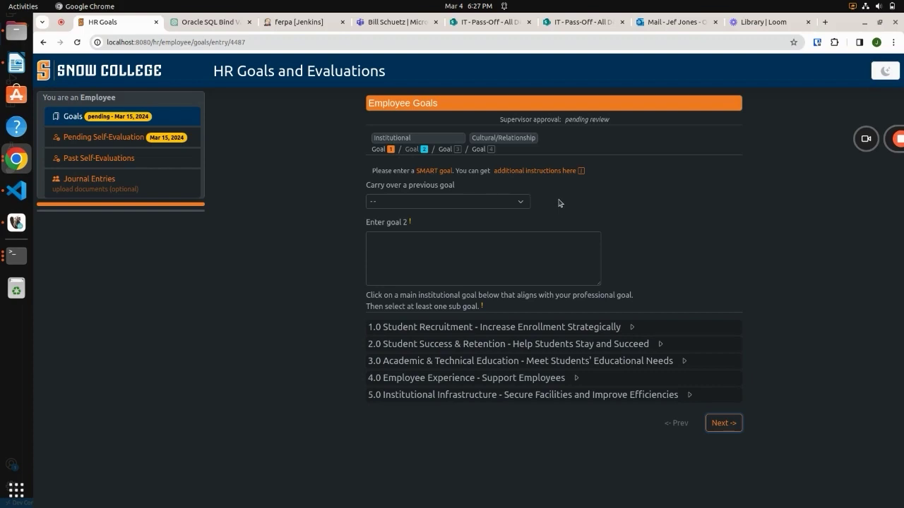
Step: Enter "My second goal." as goal 2, align it with Student Recruitment sub goals 1.2 and 1.5, and save it
left_click(387, 253)
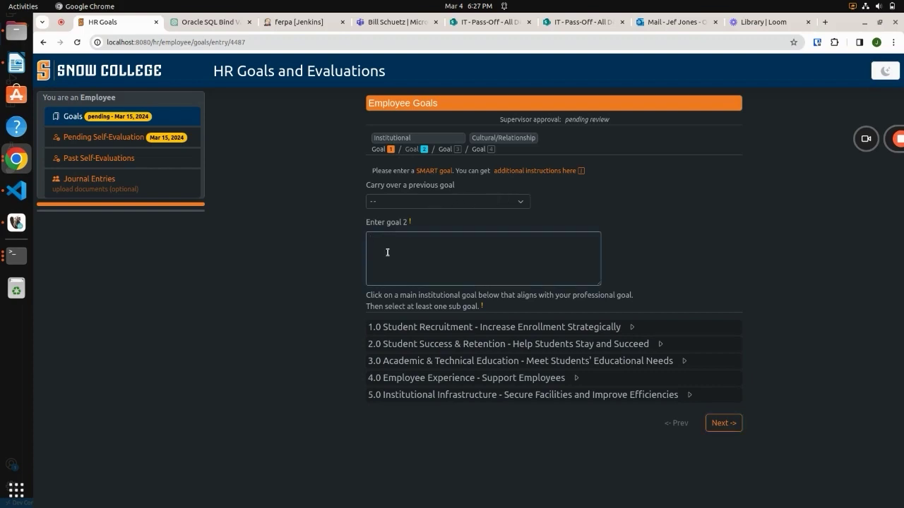
type("My second goal.")
left_click(463, 329)
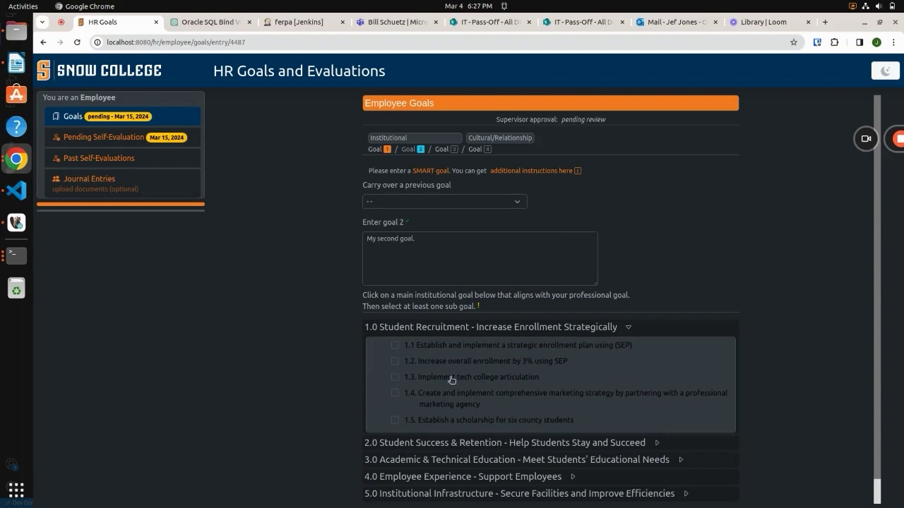
left_click(427, 422)
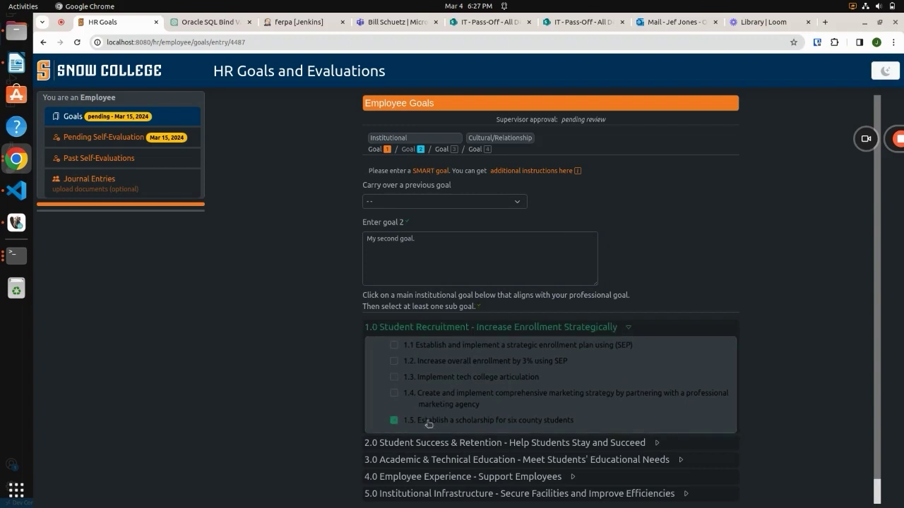
left_click(427, 363)
scroll(740, 494, "down", 1)
left_click(727, 499)
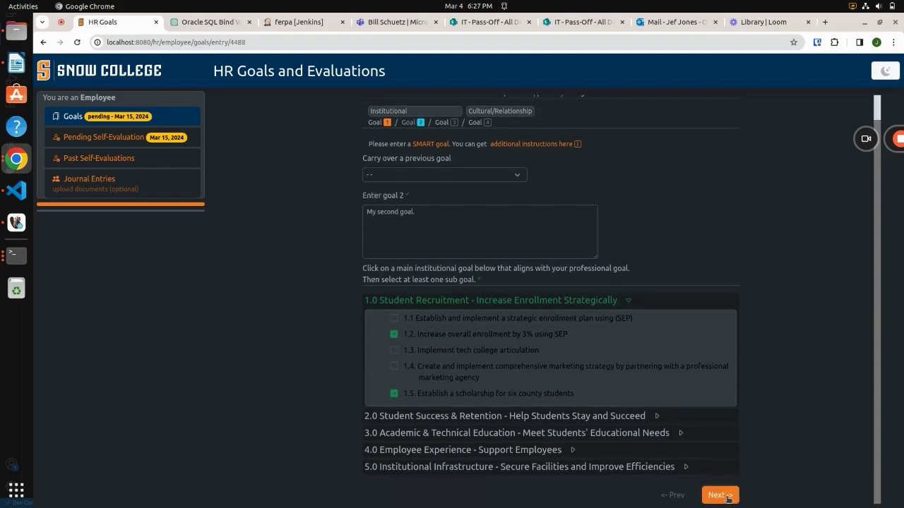
Step: Enter "The third thing." as the text of goal 3
left_click(439, 261)
type("Th t")
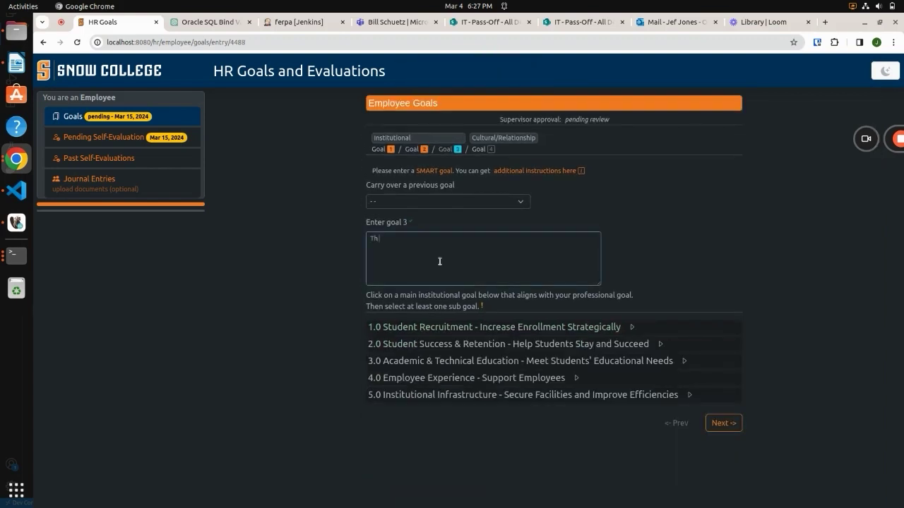
key("BackSpace")
key("BackSpace")
type("e third thing.")
Step: Align goal 3 with only sub goal 4.3 under Employee Experience - Support Employees and save it
left_click(463, 379)
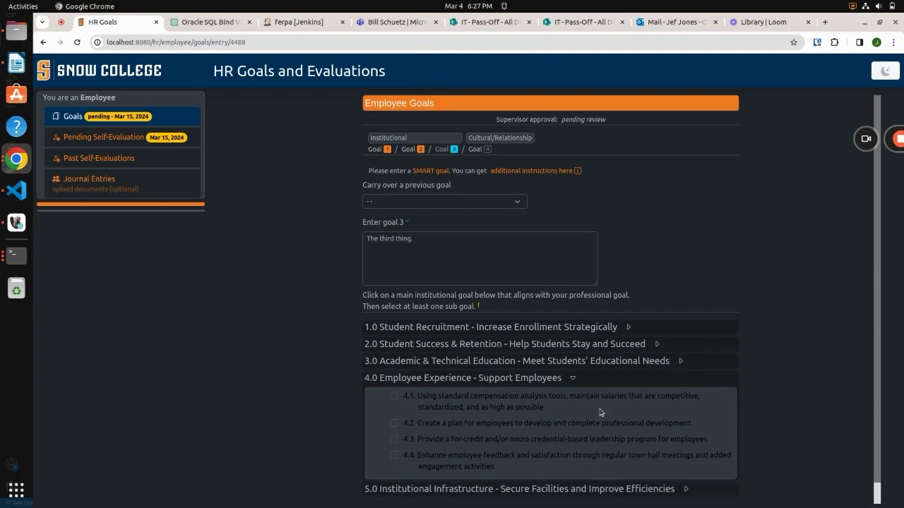
left_click(537, 442)
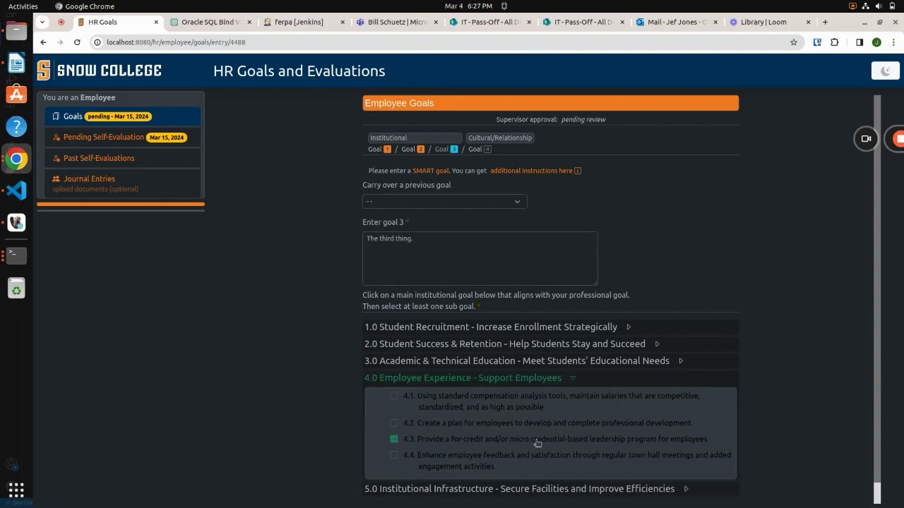
left_click(394, 425)
left_click(393, 425)
left_click(453, 424)
left_click(453, 424)
scroll(547, 423, "down", 1)
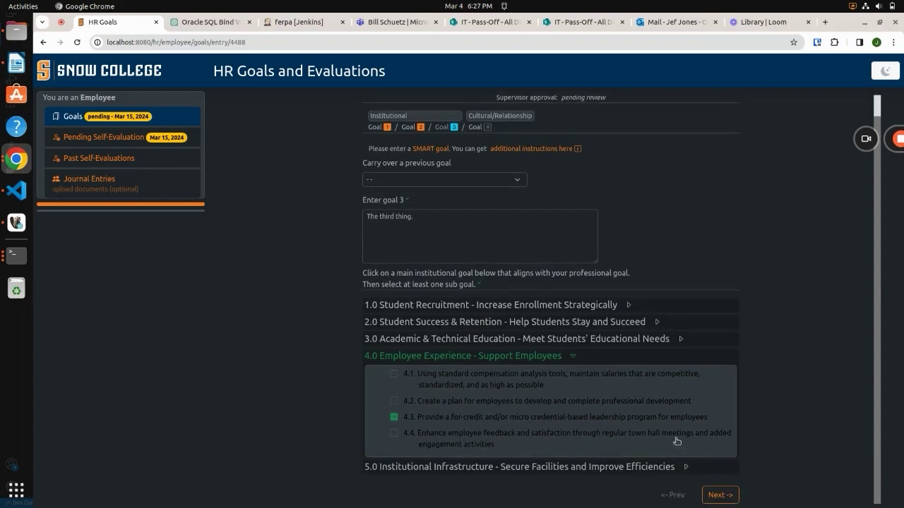
left_click(720, 496)
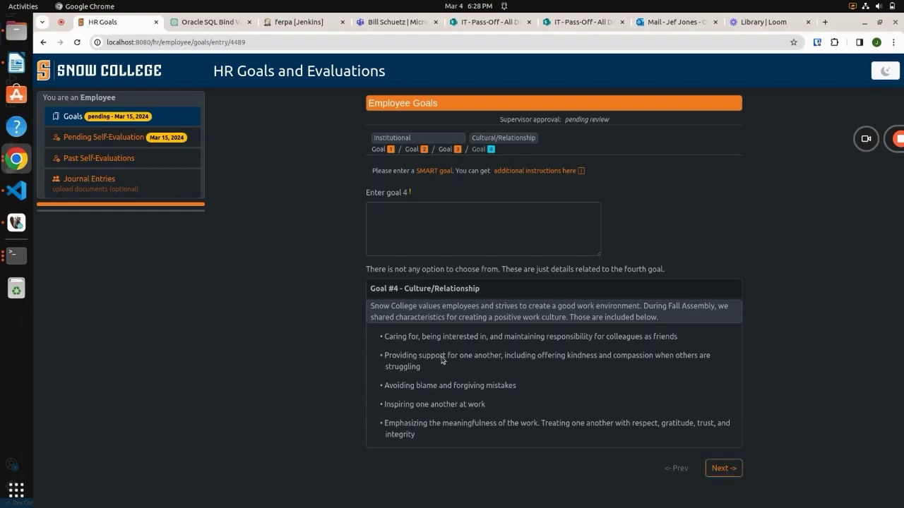
Step: Enter "Be nice." as the cultural/relationship goal 4 and save it
left_click(424, 232)
type("Be nice.")
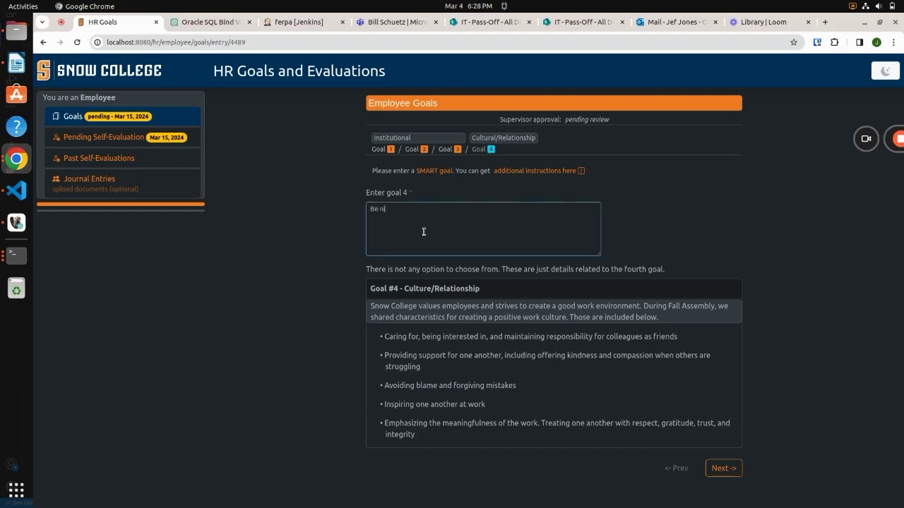
left_click(723, 468)
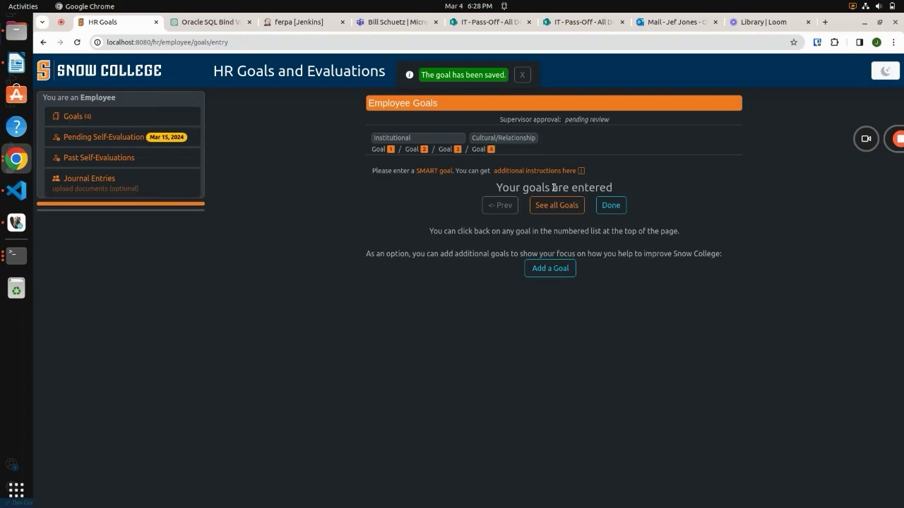
Step: Check the SMART goal instructions again and review the saved entry of goal 2, returning to the goals completion page
left_click(433, 172)
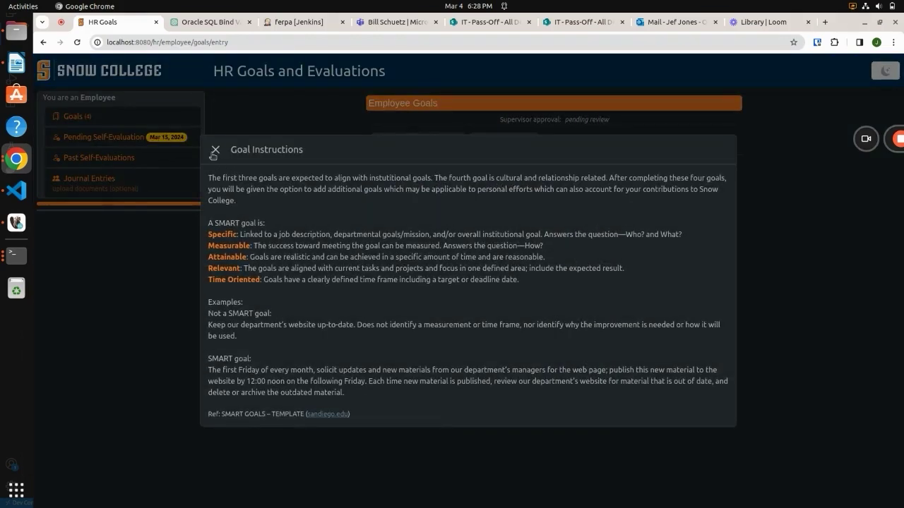
left_click(215, 149)
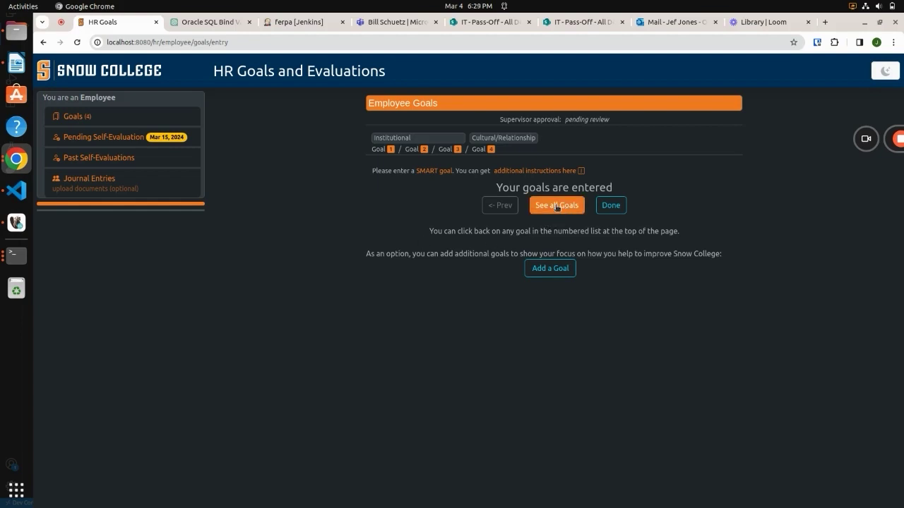
left_click(425, 150)
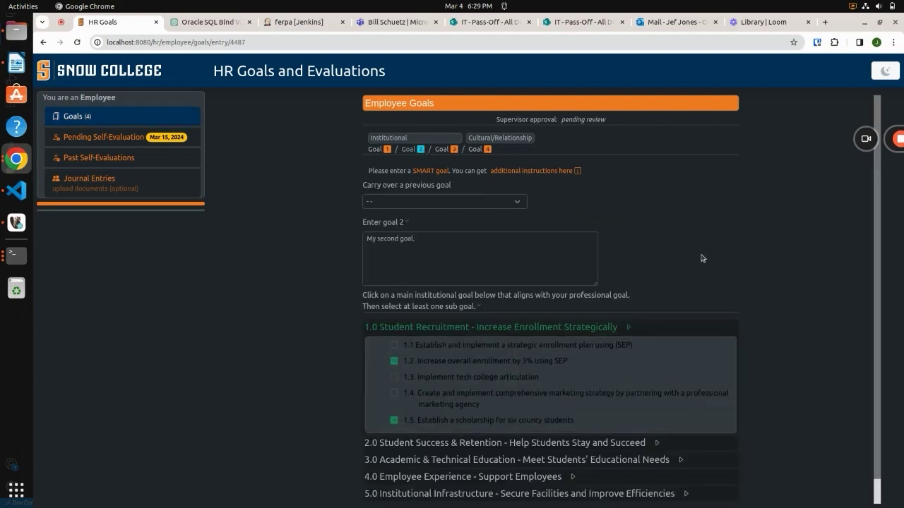
scroll(701, 259, "down", 1)
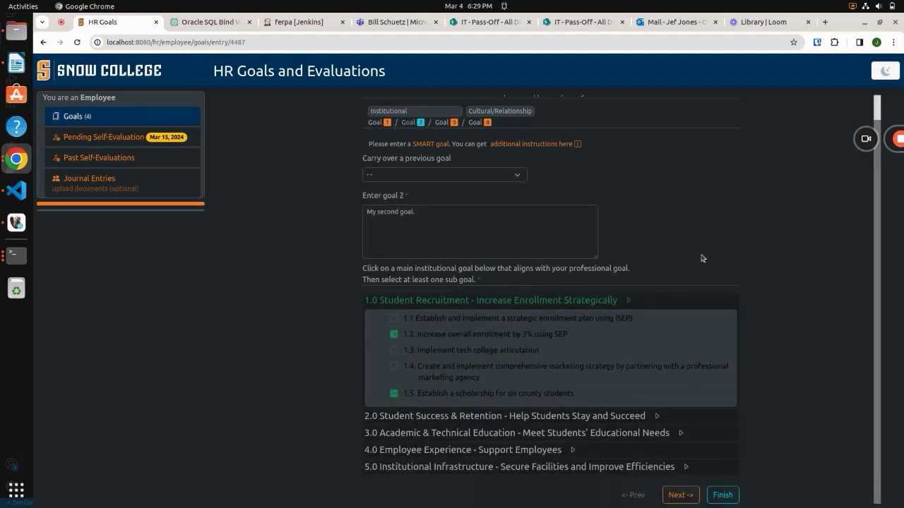
left_click(723, 497)
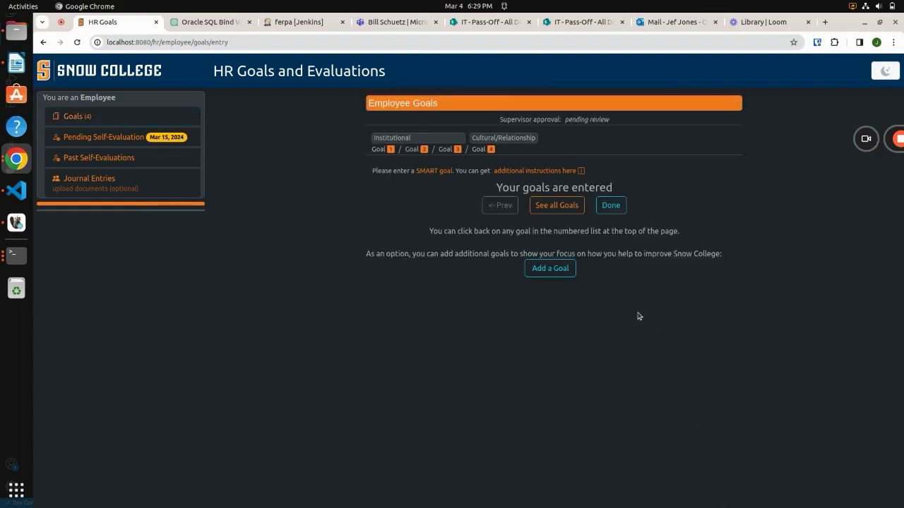
Step: Open the overview of all goals and set the progress of goal 2 to 25%
left_click(560, 206)
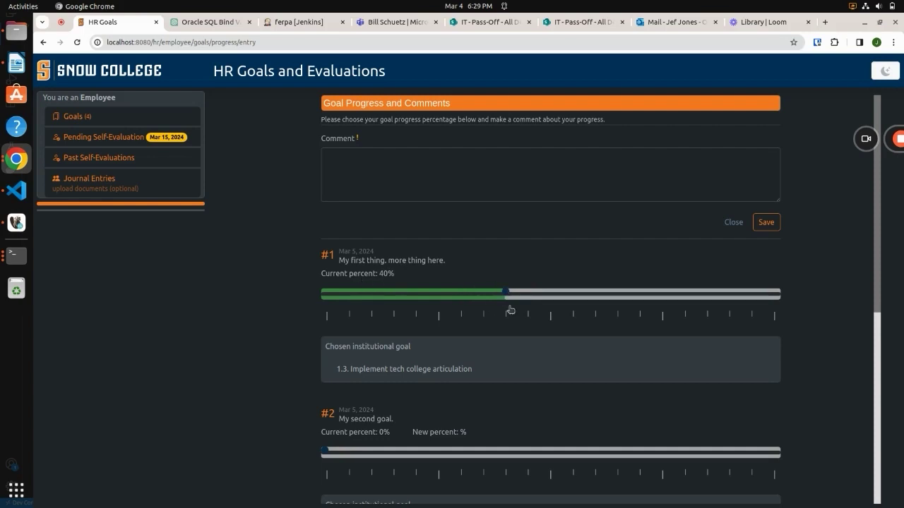
left_click(437, 453)
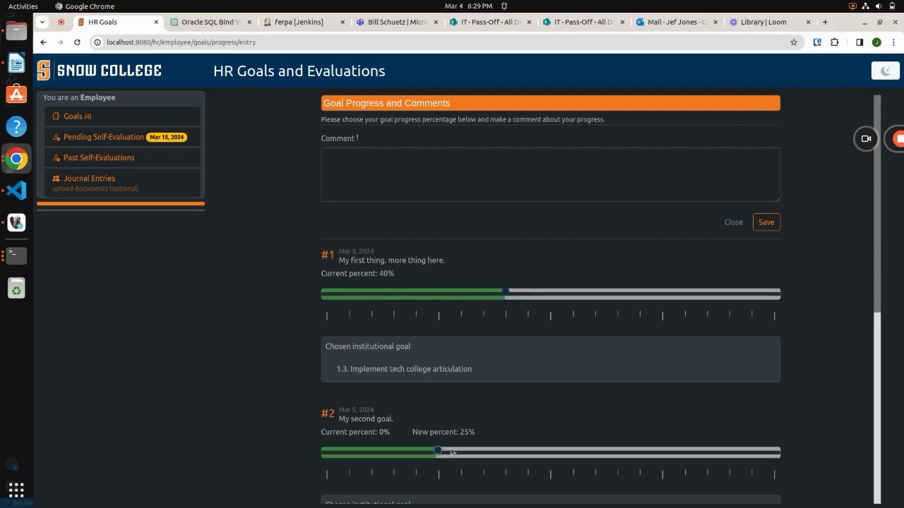
scroll(535, 358, "down", 5)
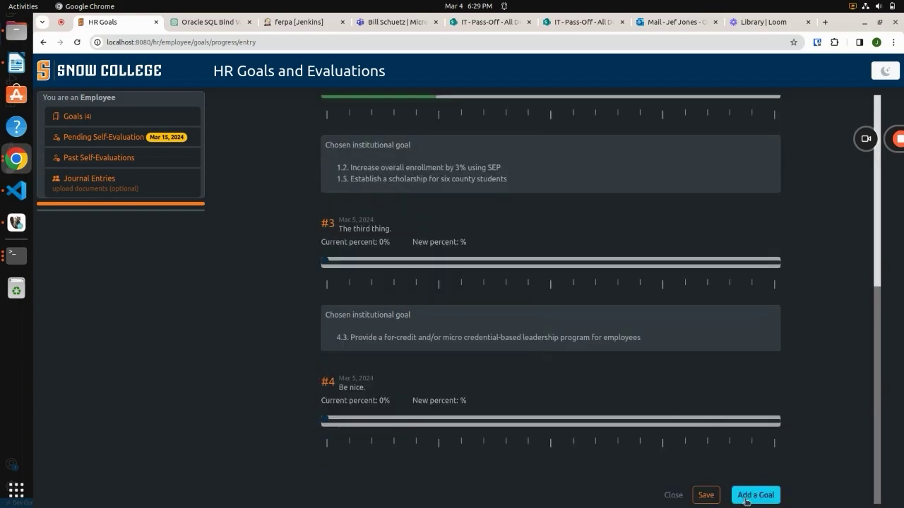
scroll(641, 221, "up", 5)
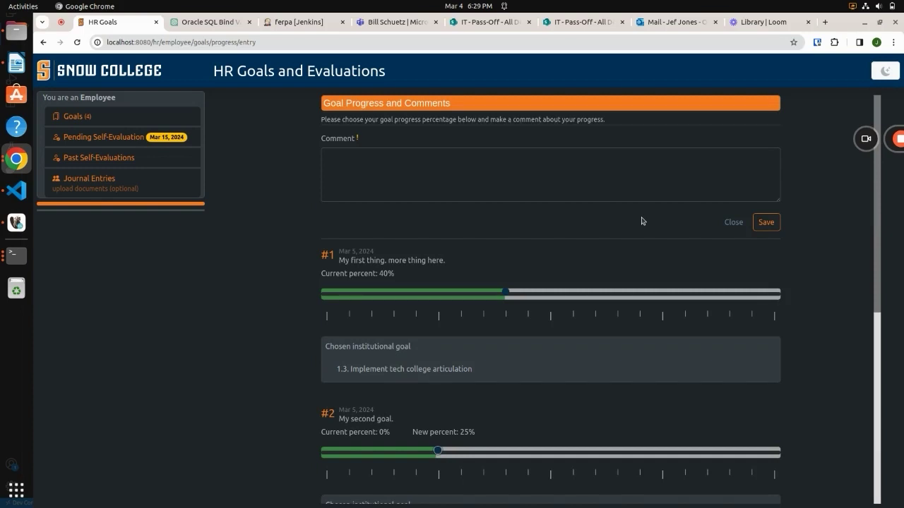
Step: Add the progress comment "Just a comment here." and save the goal progress
left_click(484, 169)
type("Jus")
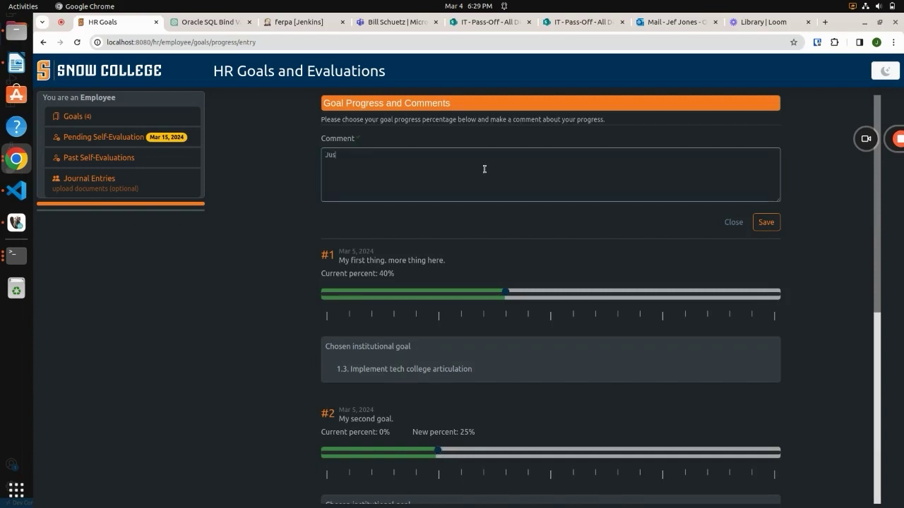
type("t a comment here.")
left_click(766, 222)
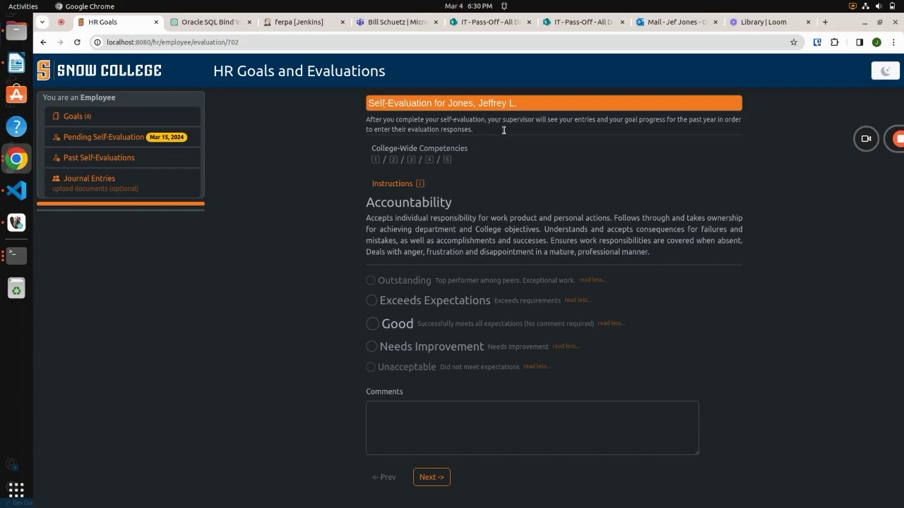
Step: Read the evaluation instructions, rate the Accountability competency as Good in the self-evaluation, and save the rating
left_click(393, 183)
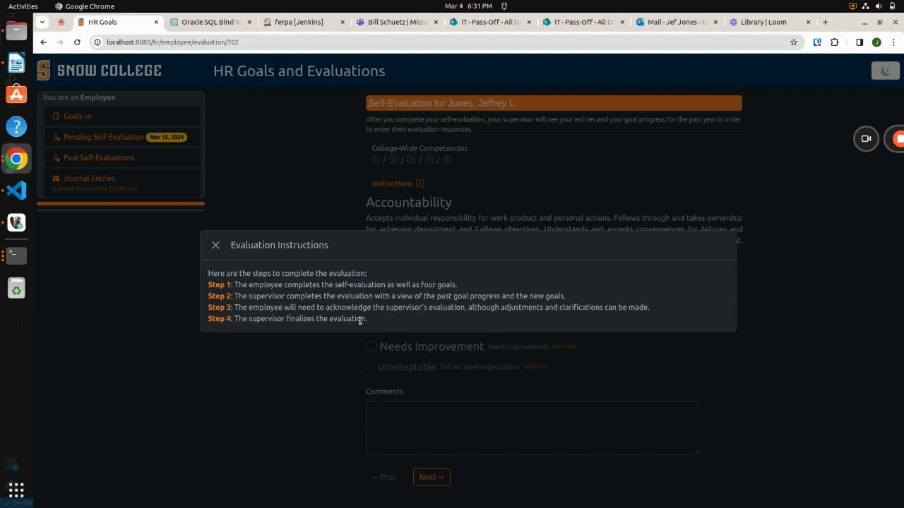
left_click(216, 246)
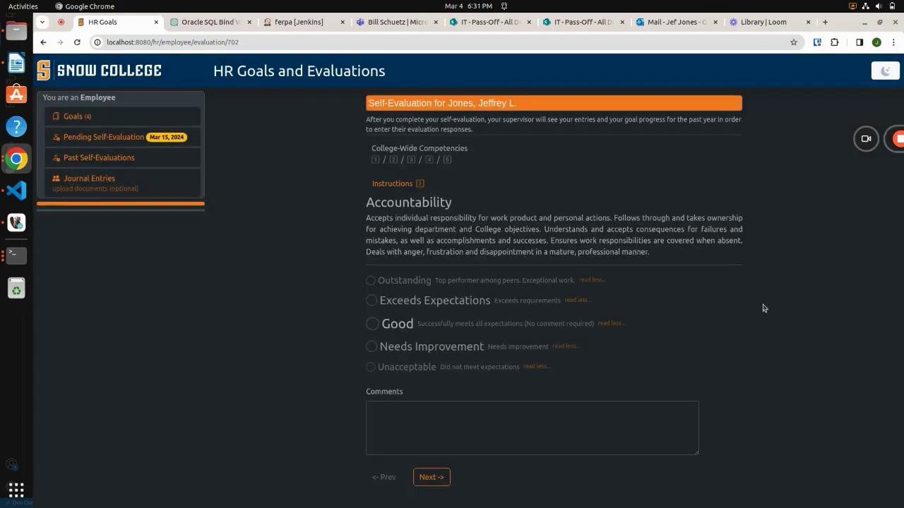
left_click(401, 327)
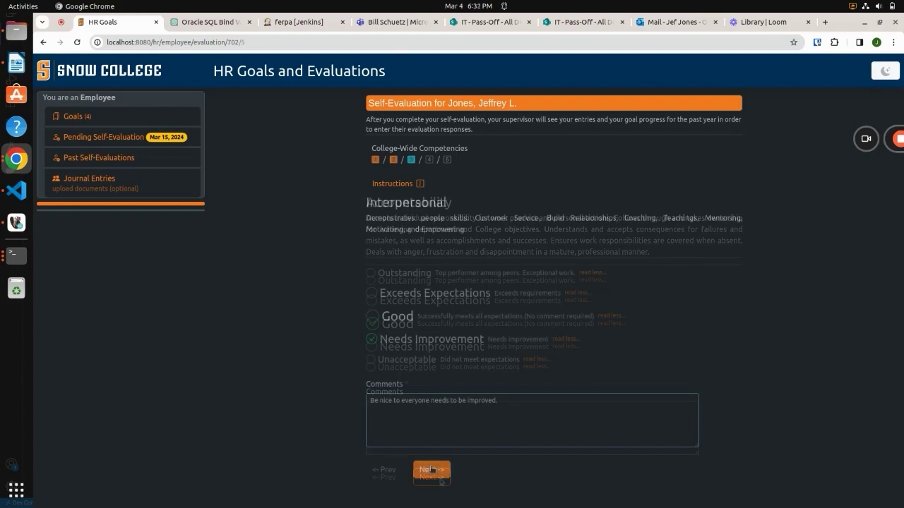
left_click(431, 476)
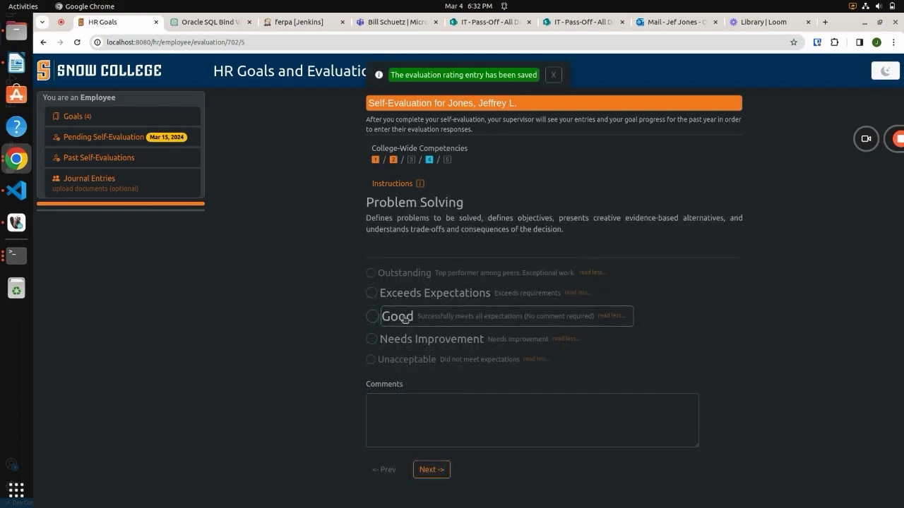
Step: Rate the Problem Solving competency as Good and continue to the next competency
left_click(427, 472)
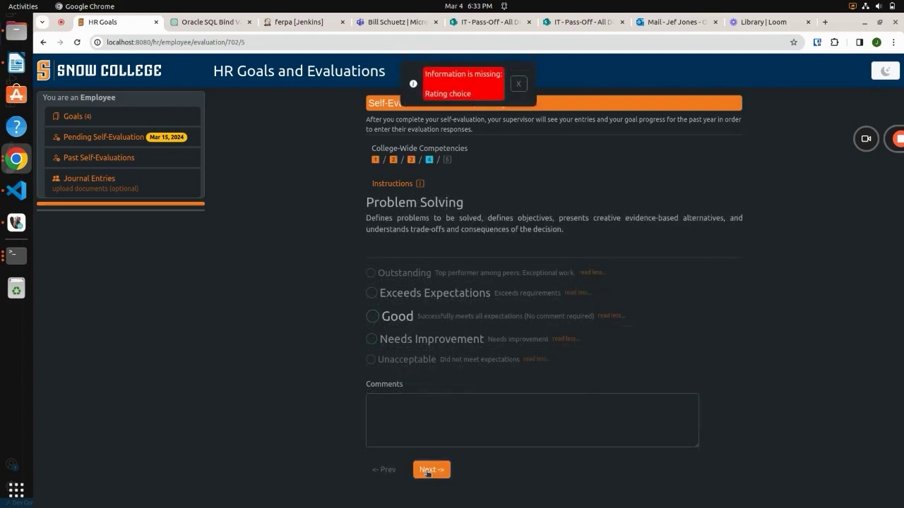
left_click(401, 322)
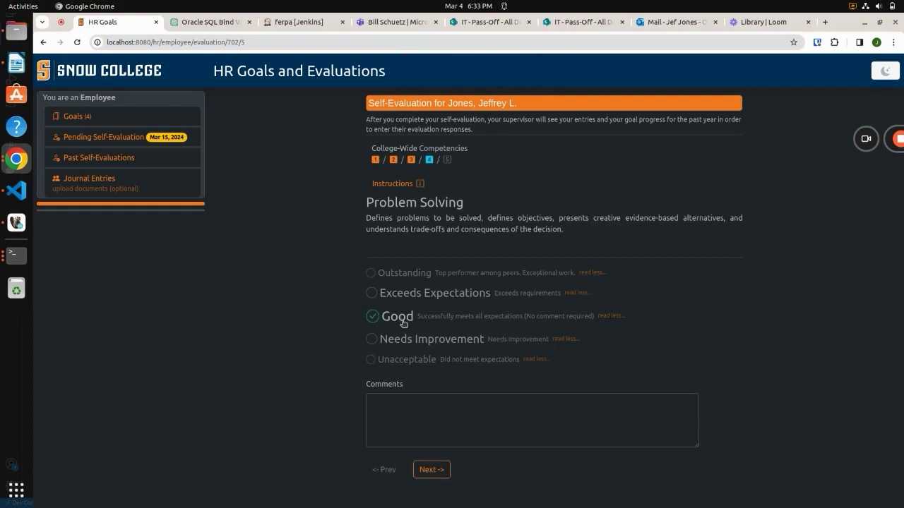
left_click(431, 470)
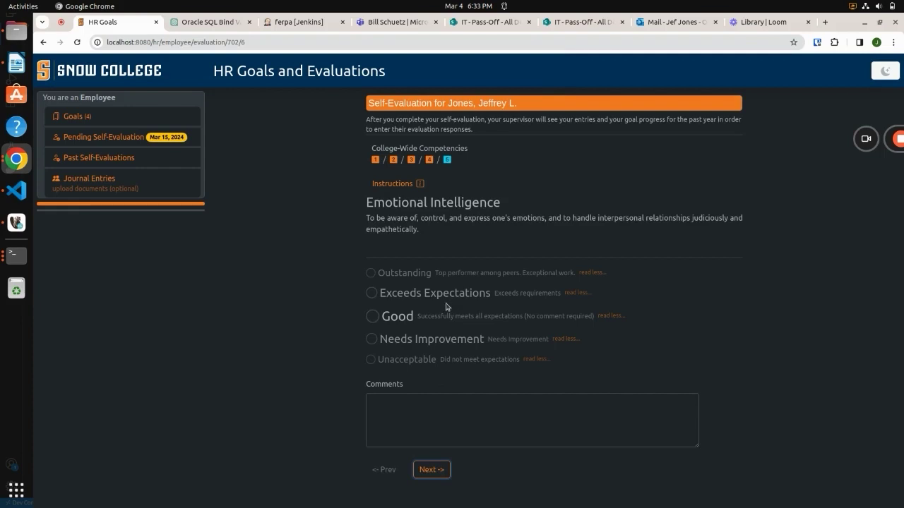
Step: Rate the Emotional Intelligence competency as Exceeds Expectations, add a comment, and save the rating to finish the self-evaluation
left_click(388, 296)
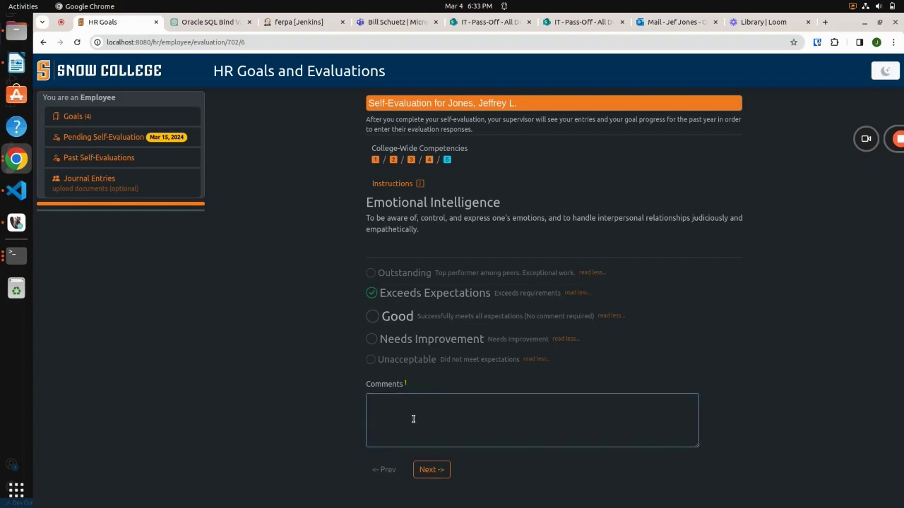
type("el that I")
left_click(433, 470)
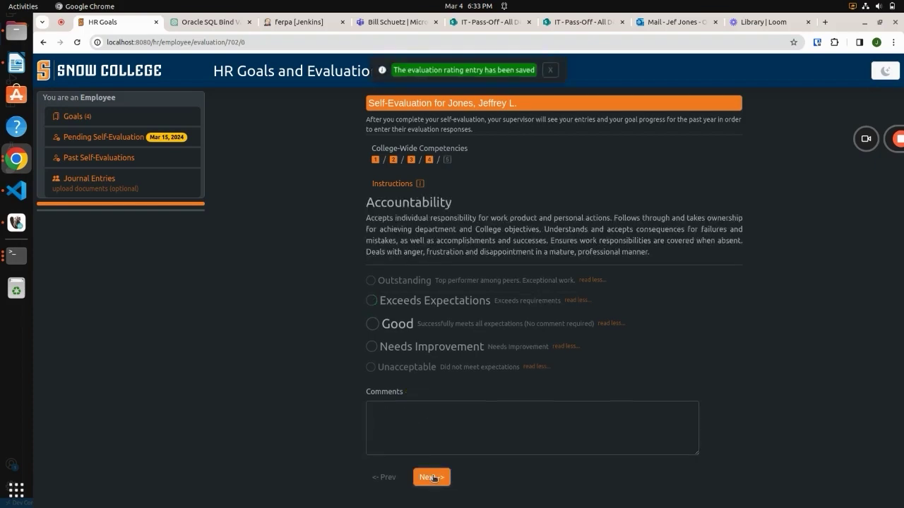
left_click(432, 478)
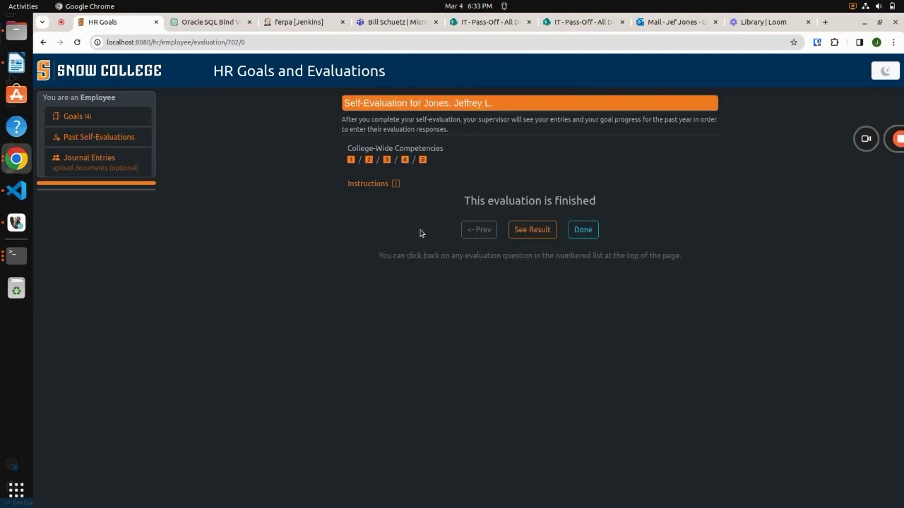
Step: Open the result of the finished self-evaluation and examine the overall score, the rating note and the competency scores
left_click(536, 226)
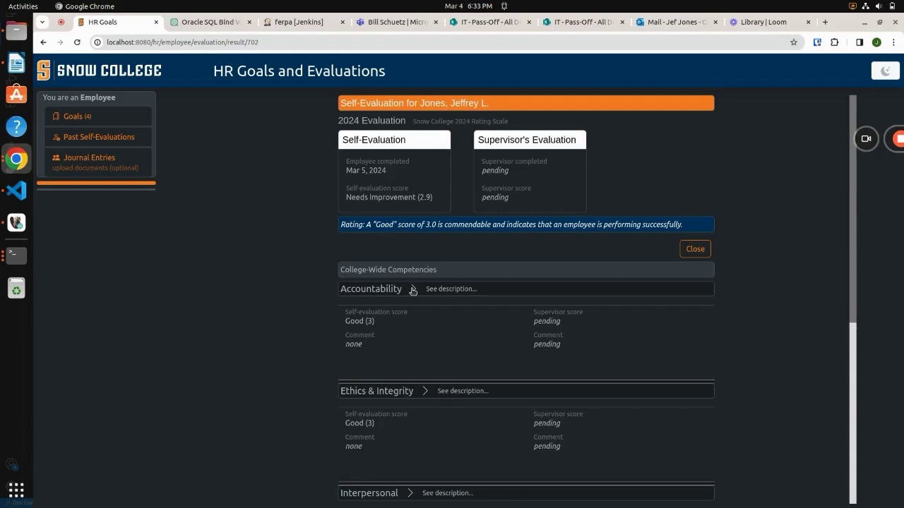
scroll(413, 360, "down", 3)
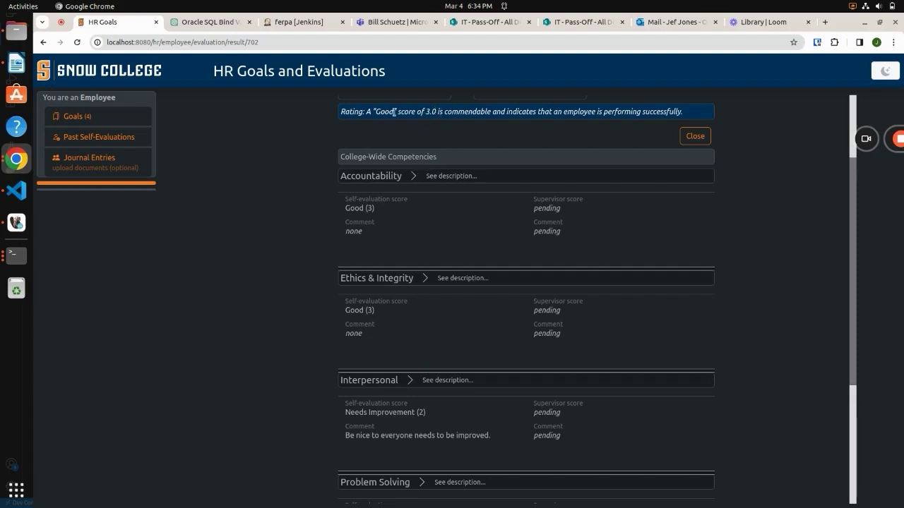
left_click_drag(360, 111, 689, 113)
scroll(575, 109, "up", 3)
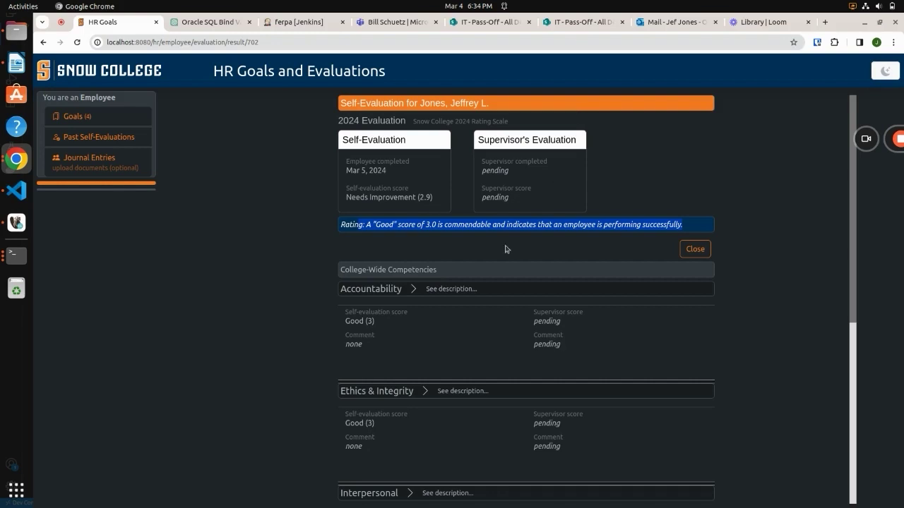
scroll(414, 317, "down", 5)
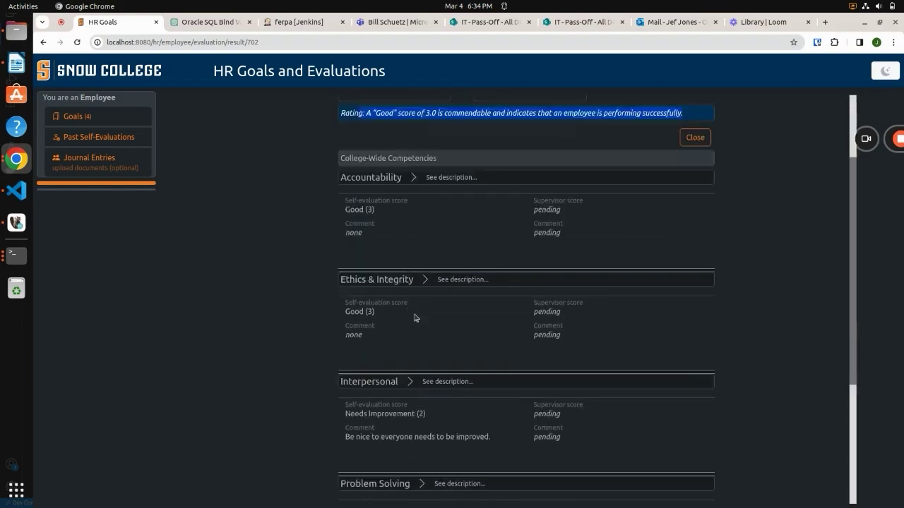
Step: Read the Accountability competency's description, review the remaining competency results, and close the evaluation result
left_click(441, 121)
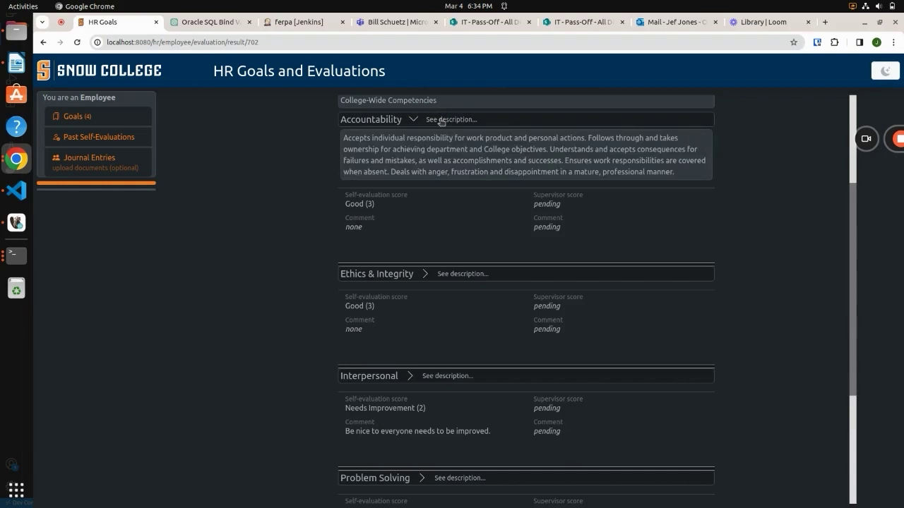
left_click(441, 121)
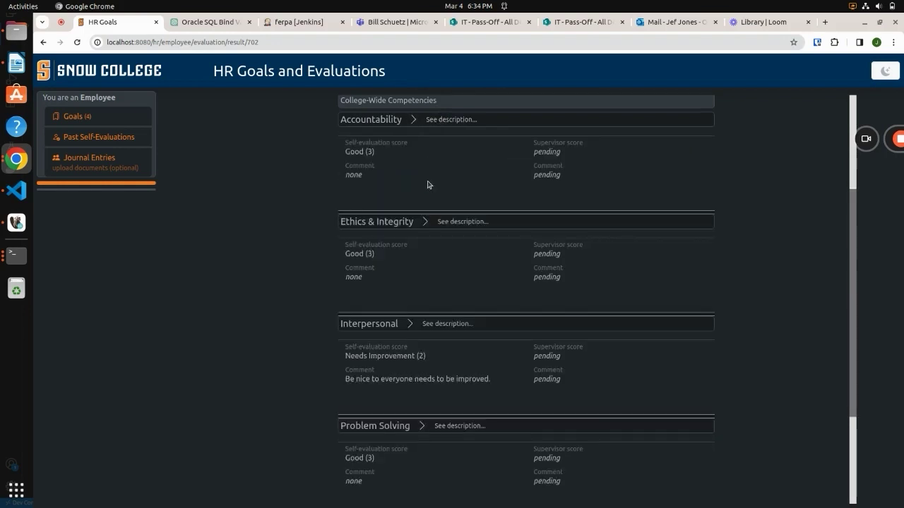
scroll(427, 185, "down", 4)
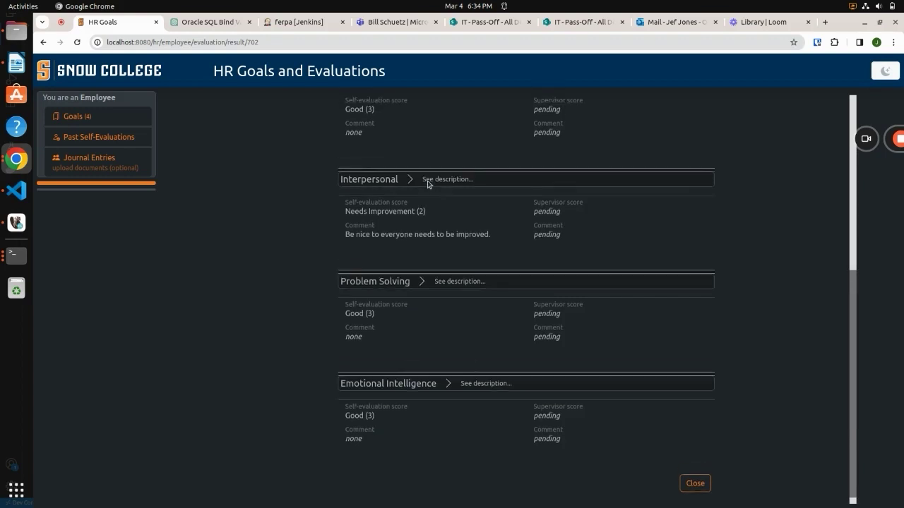
scroll(427, 184, "up", 9)
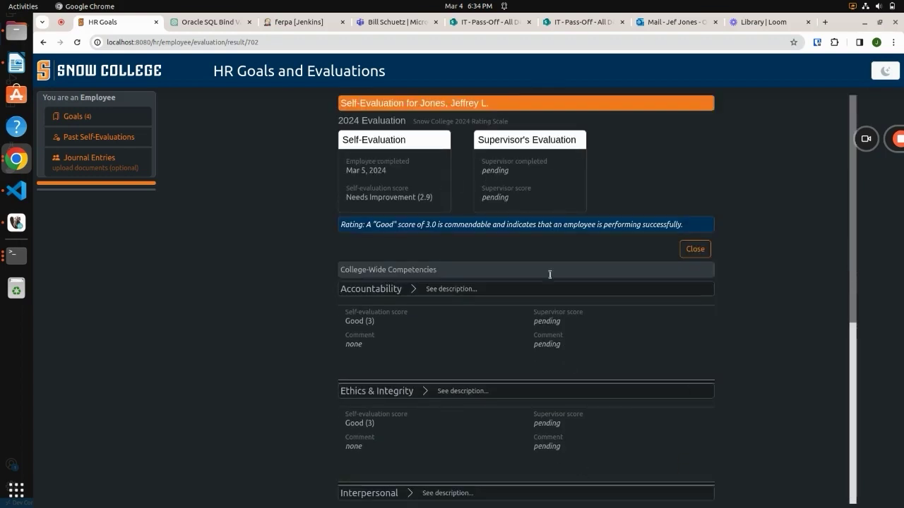
left_click(696, 249)
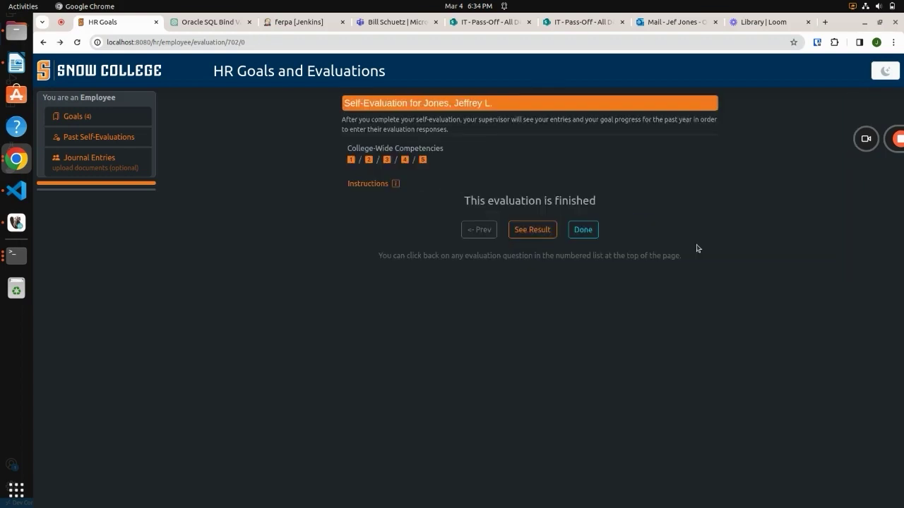
Step: View the Mar 6, 2024 journal entry with its comments and attached document, and return to the list of journal entries
left_click(81, 158)
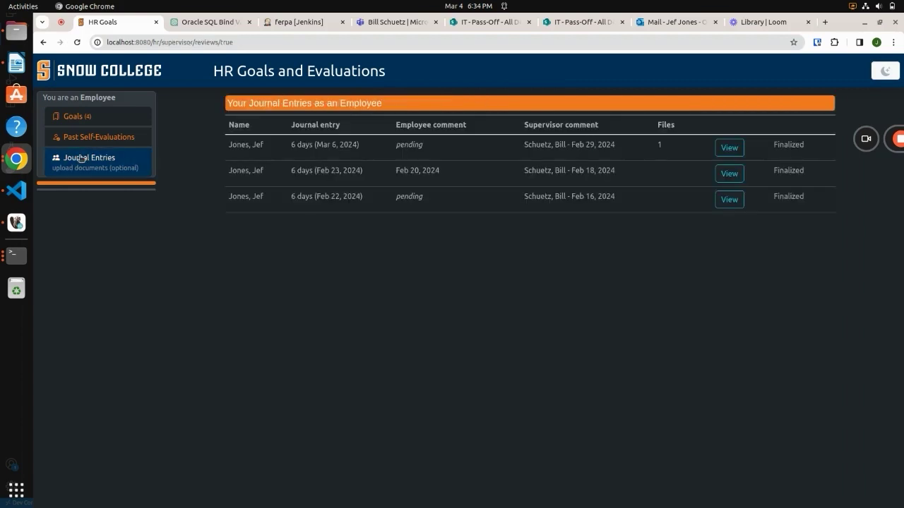
left_click(724, 148)
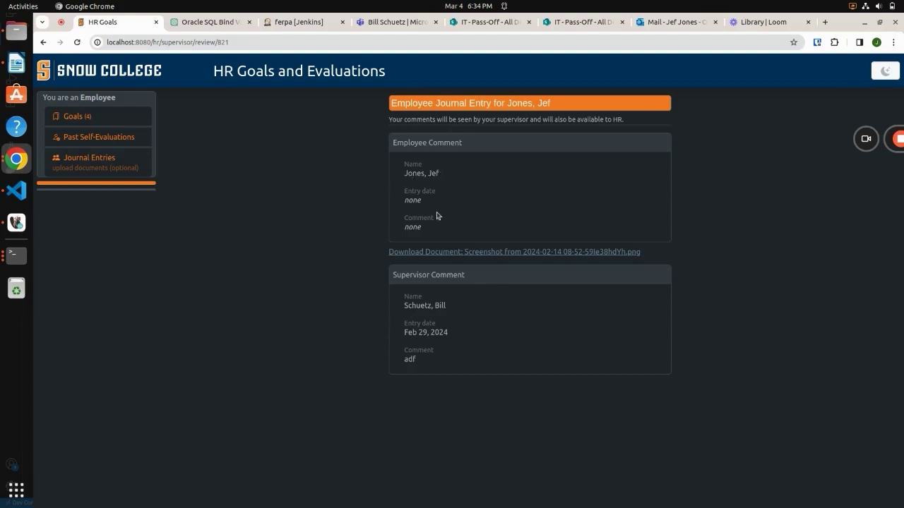
double_click(407, 359)
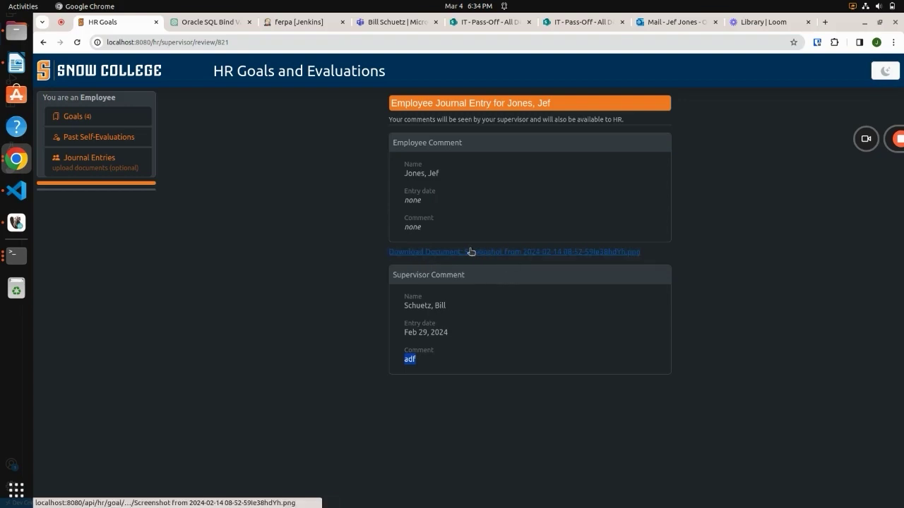
left_click(96, 169)
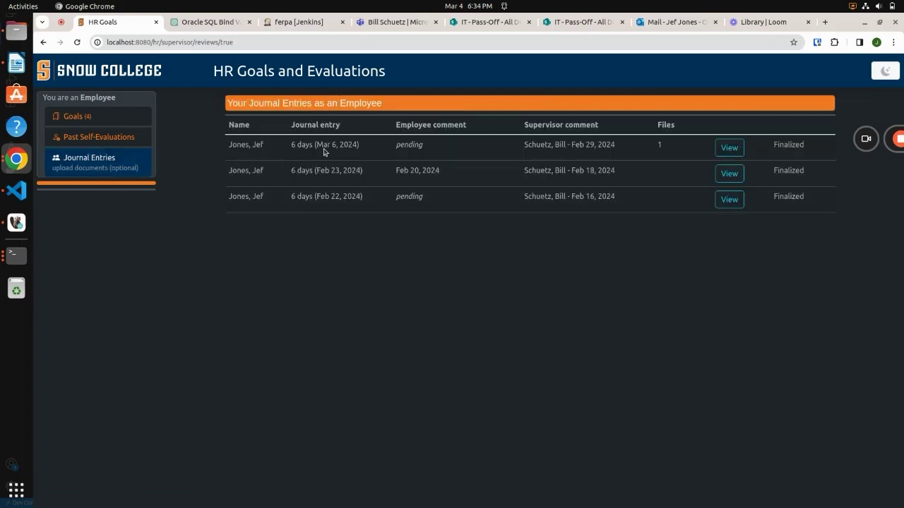